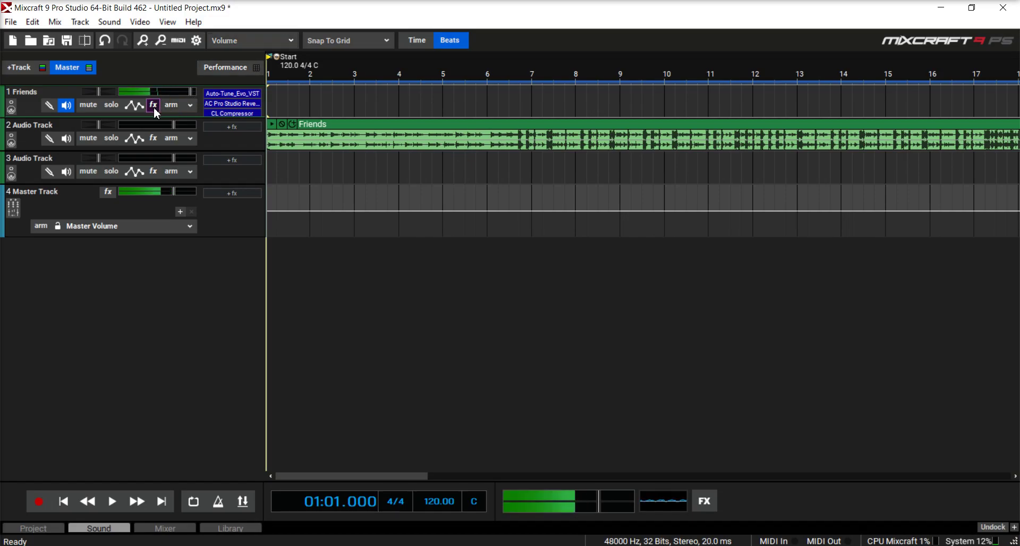
- Bypass Auto-Tune, reverb, compressor, EQ and delay together from the Friends track's effect list
mouse_move(155, 108)
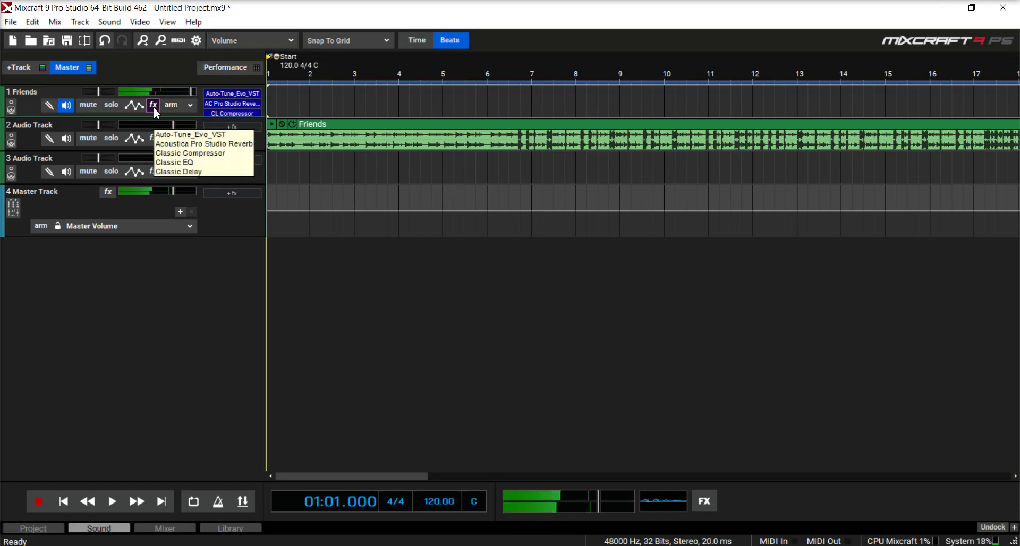
left_click(154, 108)
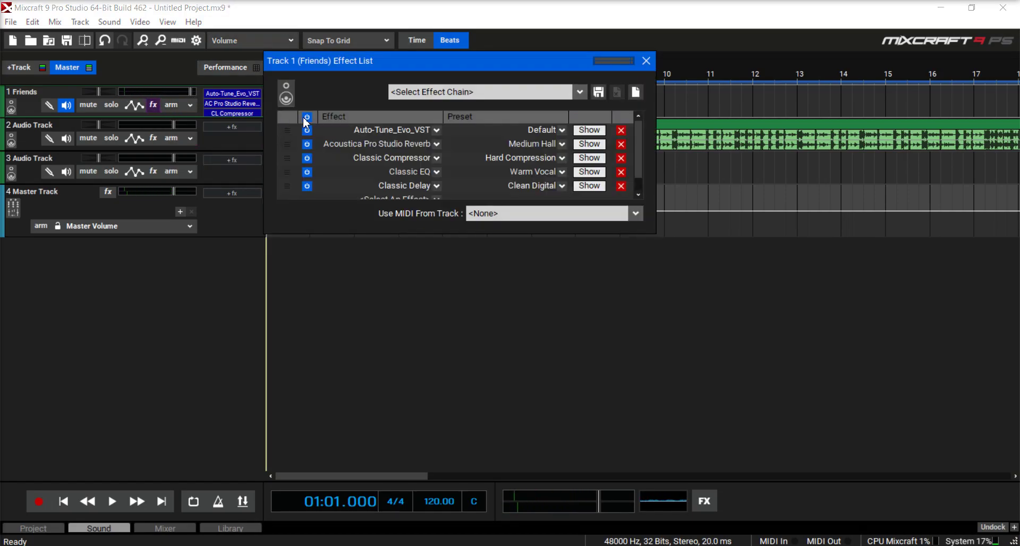
left_click(306, 116)
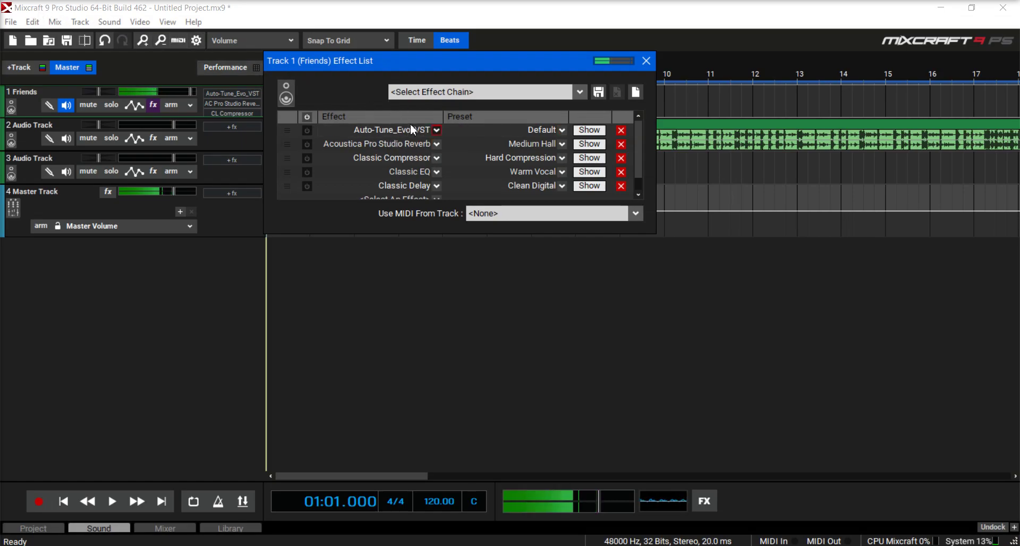
- Open Auto-Tune Evo, reload the Default preset, and set input type Alto/Tenor with tracking 100
left_click(589, 131)
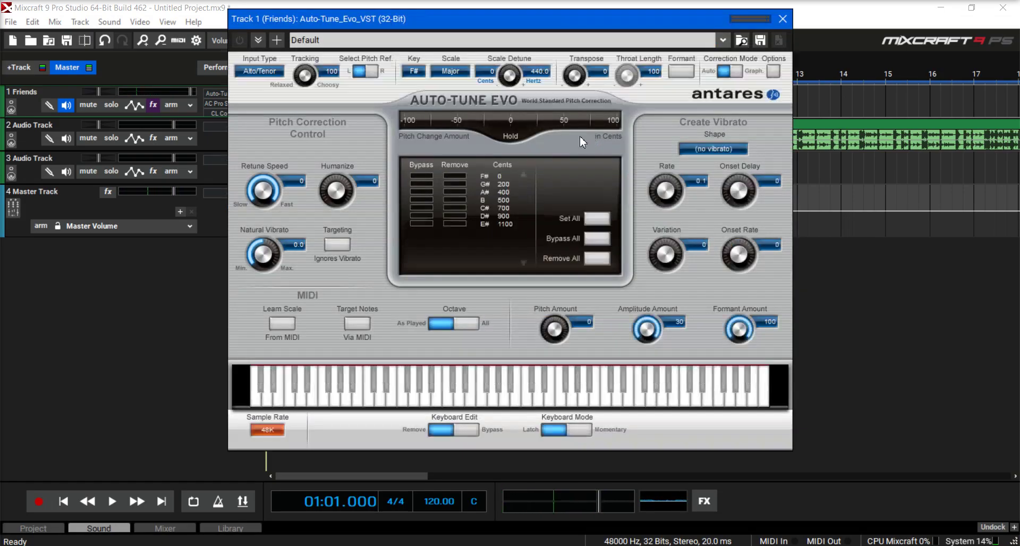
left_click(318, 40)
left_click(305, 79)
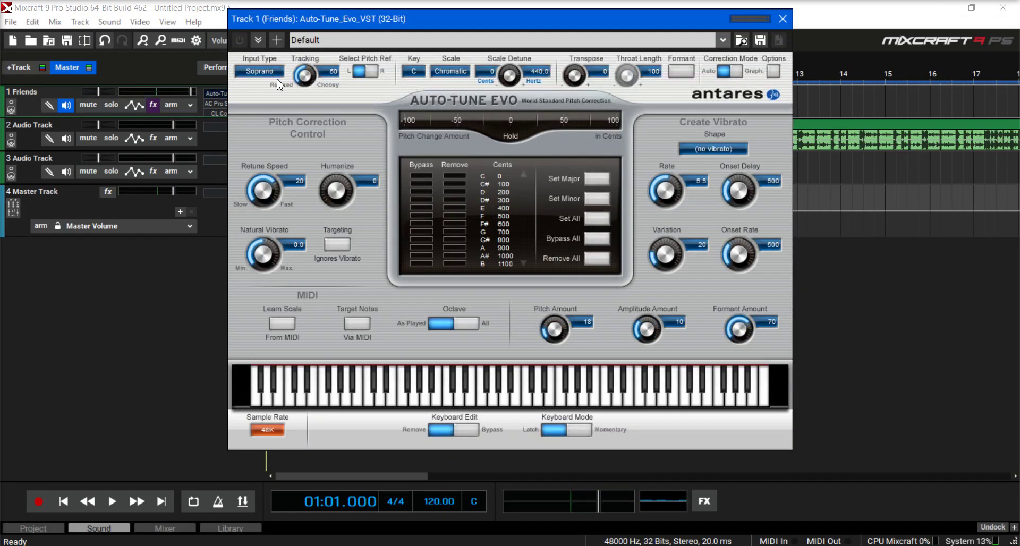
left_click(266, 72)
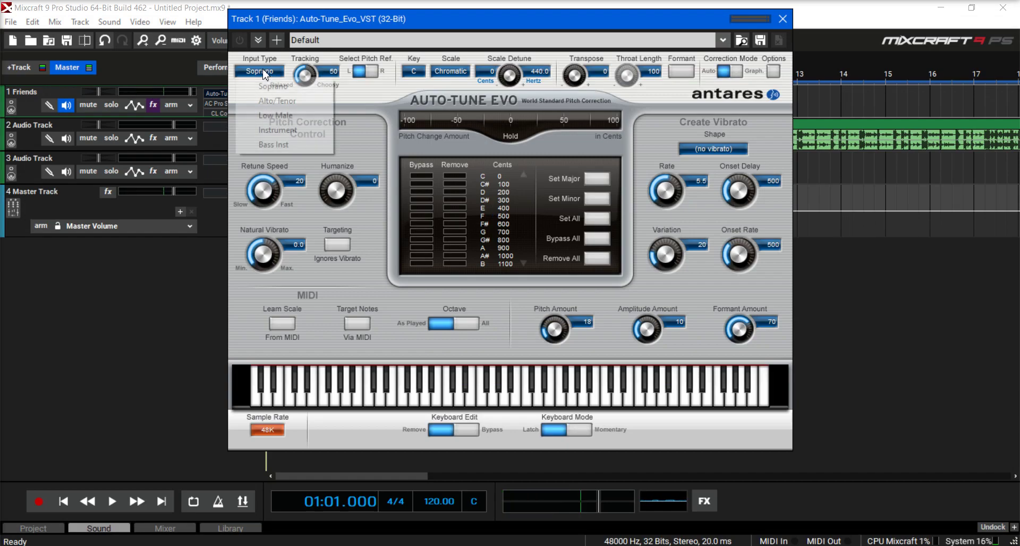
left_click(293, 102)
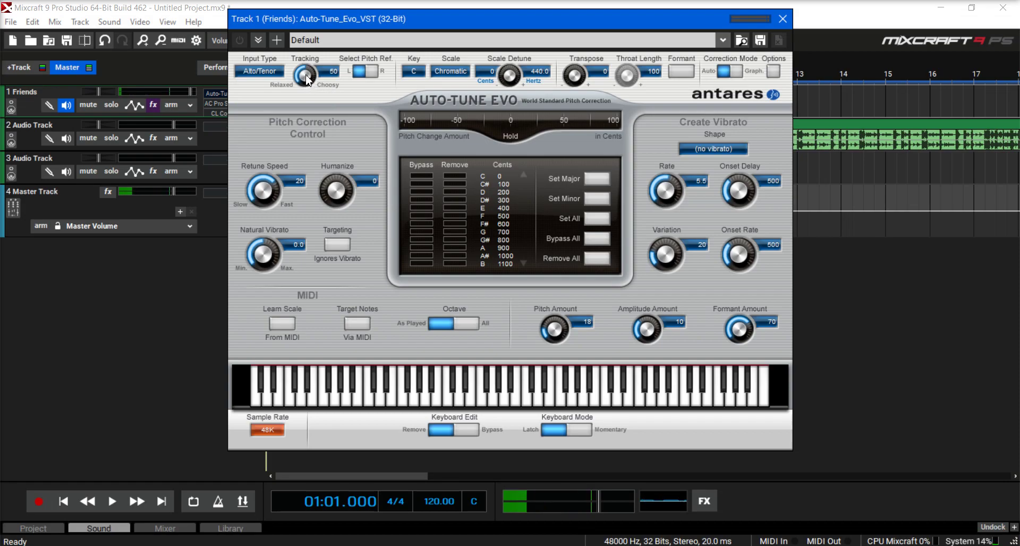
left_click_drag(307, 78, 301, 111)
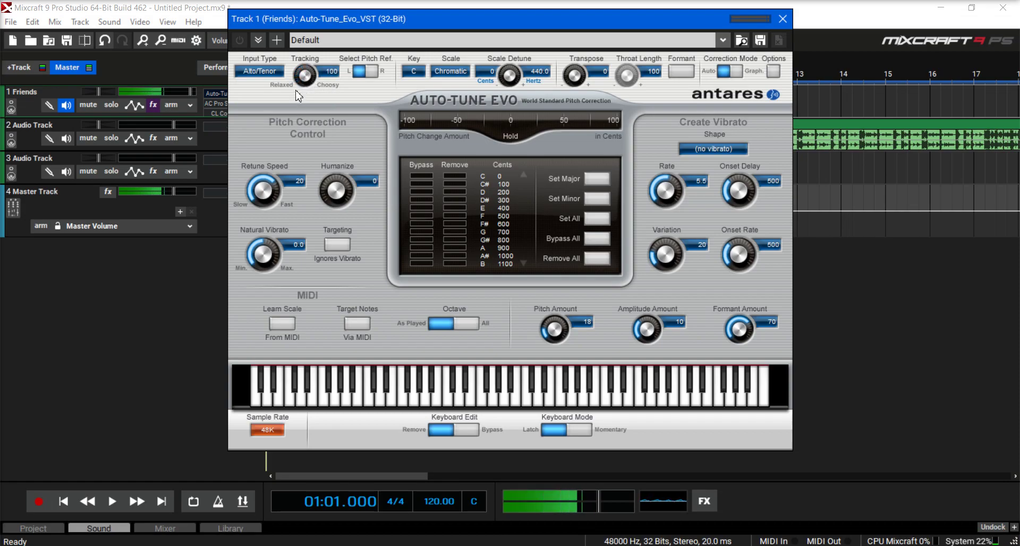
- Set the Auto-Tune Evo key to F# and the scale to Major
left_click(419, 73)
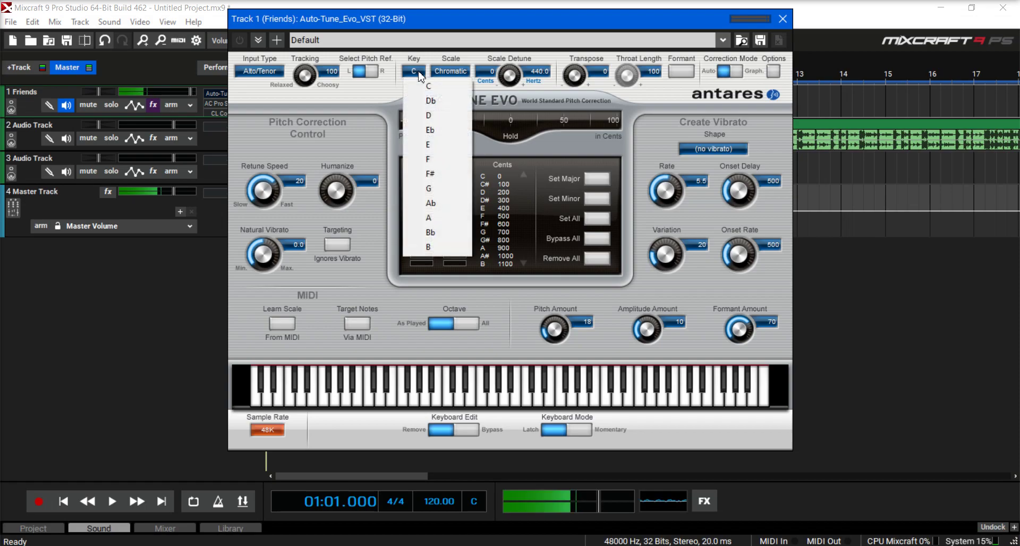
left_click(439, 175)
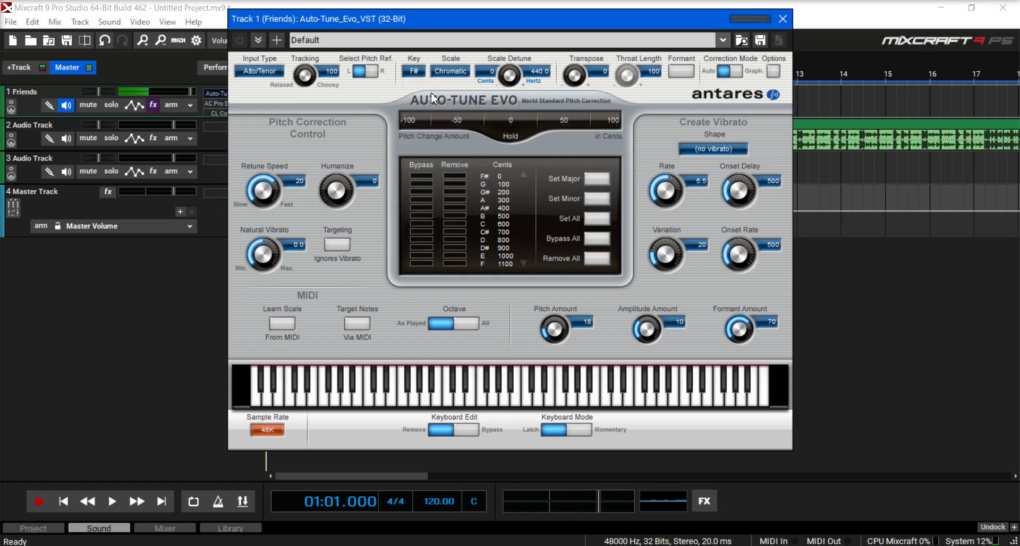
left_click(453, 73)
left_click(465, 87)
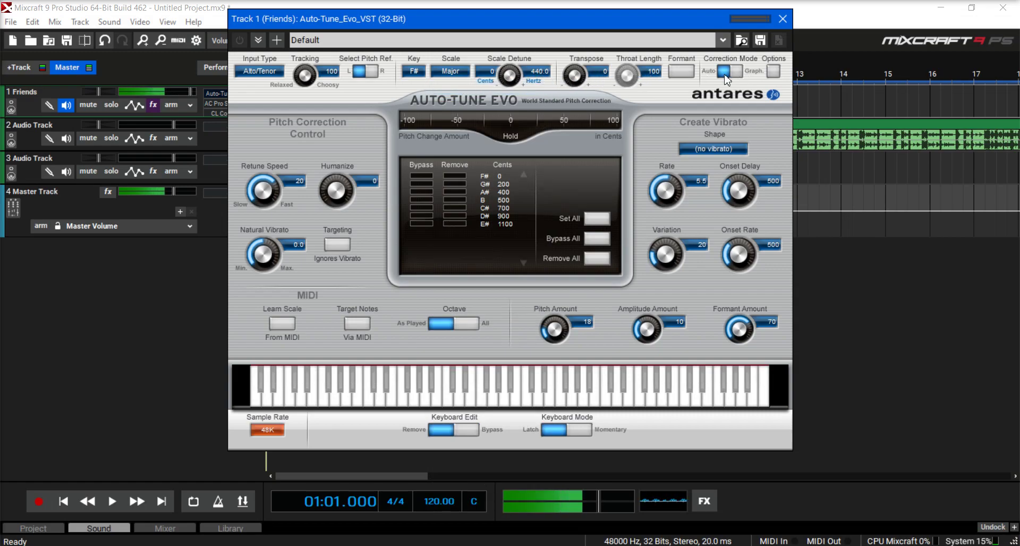
- Set retune speed 0, vibrato rate 0.1, and onset delay, variation, onset rate, pitch amount 0. Set formant 100
left_click_drag(242, 201, 272, 183)
left_click_drag(664, 195, 660, 244)
left_click_drag(737, 190, 732, 226)
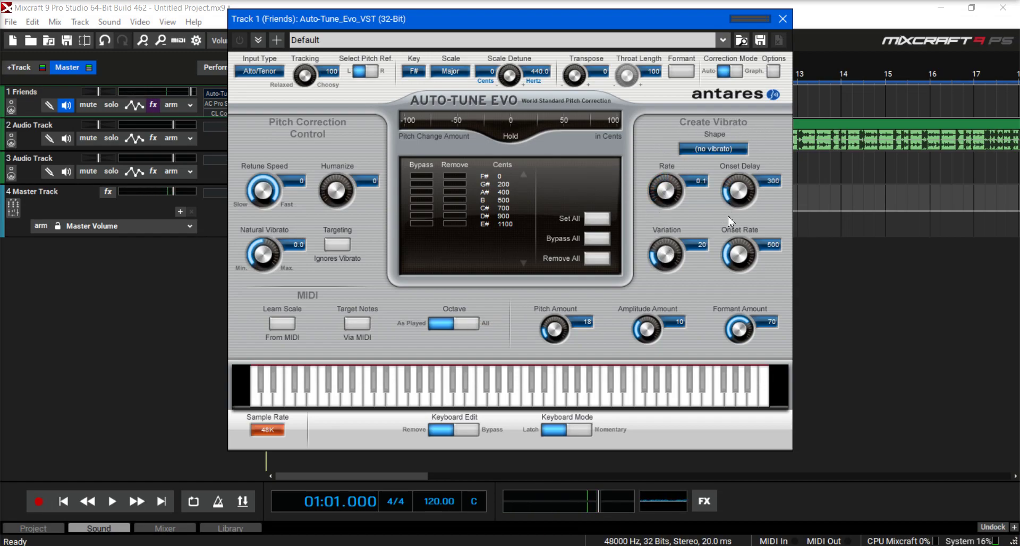
left_click_drag(665, 254, 667, 305)
left_click_drag(734, 248, 722, 314)
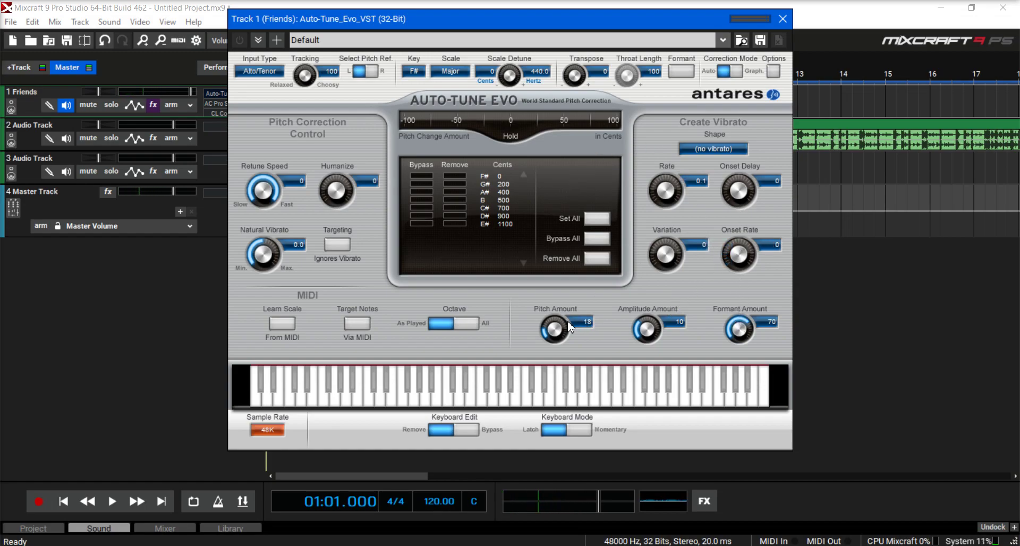
left_click_drag(557, 326, 561, 363)
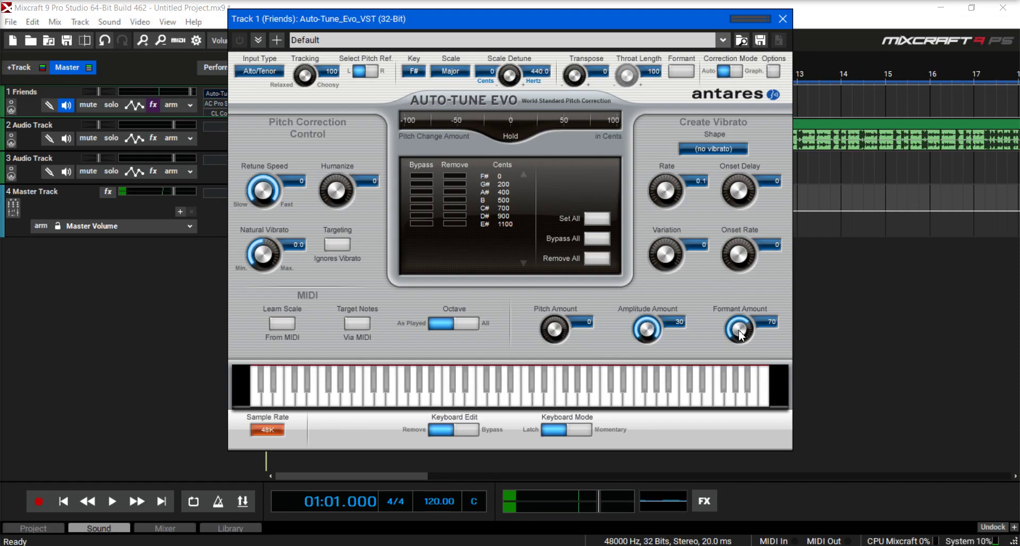
left_click_drag(736, 318, 737, 310)
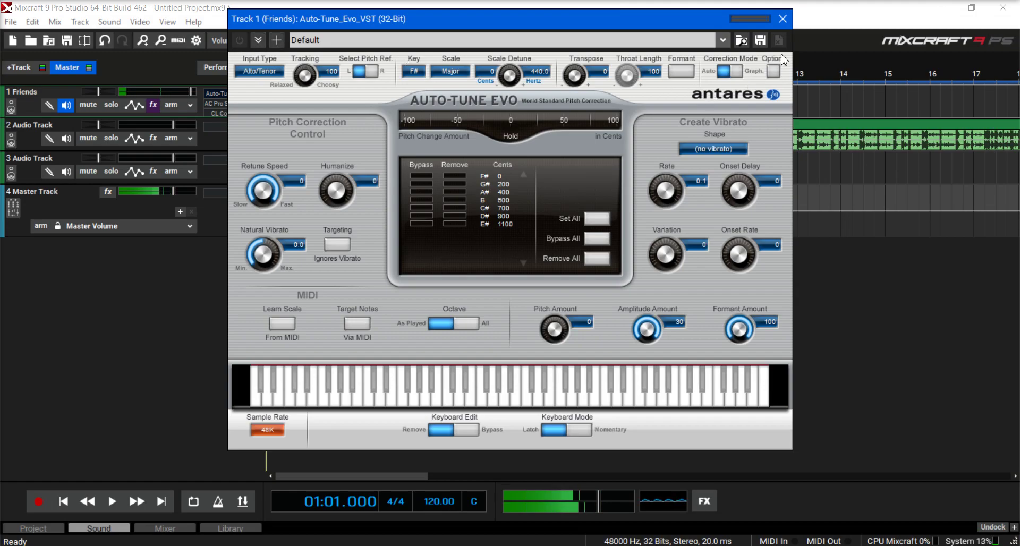
- Close Auto-Tune Evo and re-enable Auto-Tune, reverb, compressor and EQ, leaving delay bypassed. Close the effect list
left_click(782, 19)
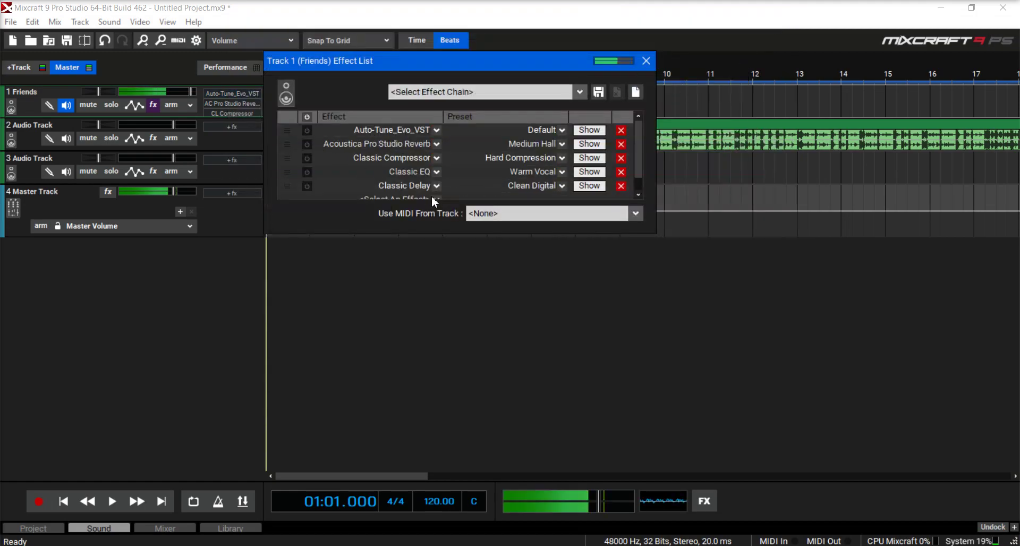
left_click(307, 117)
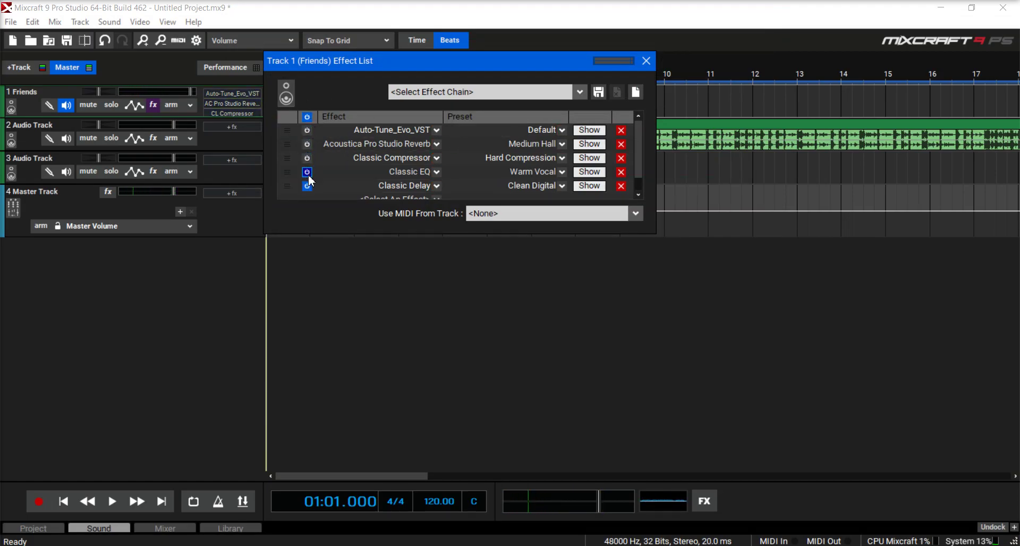
left_click(308, 131)
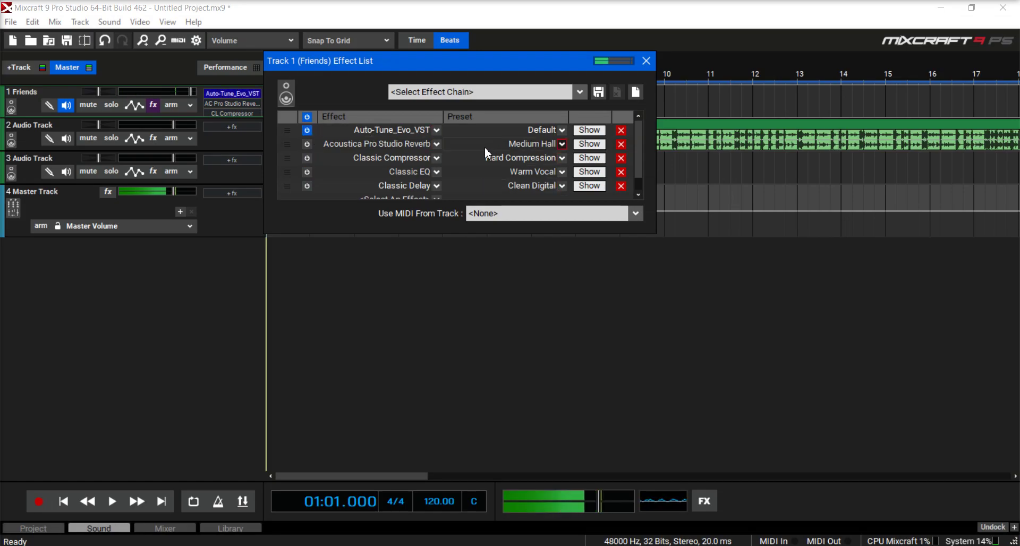
left_click(307, 144)
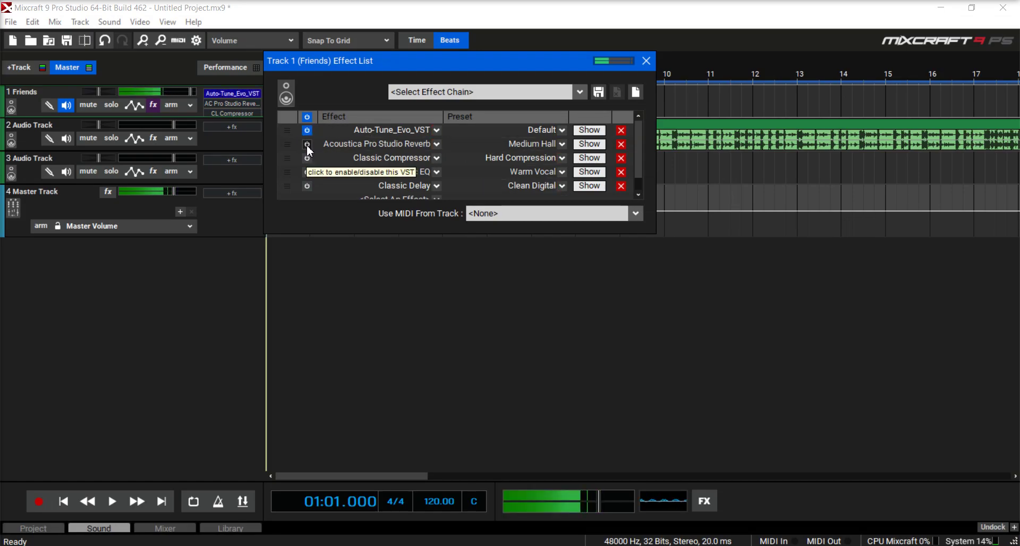
left_click(307, 159)
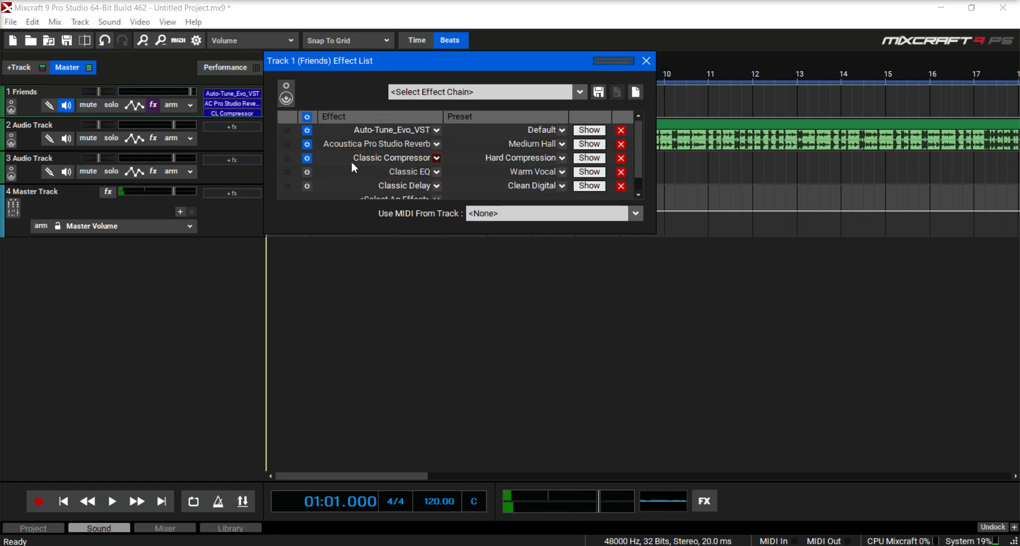
left_click(307, 172)
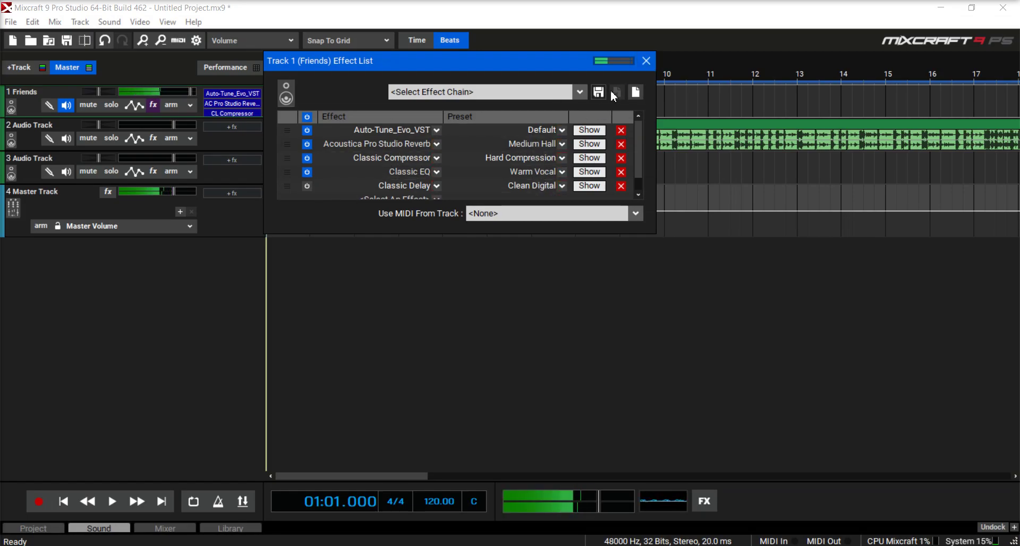
left_click(646, 61)
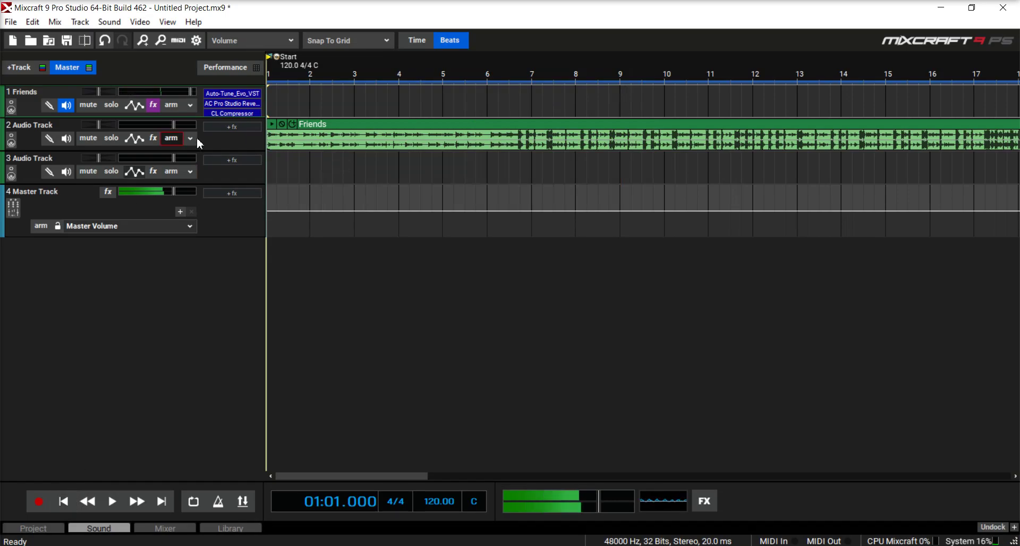
- Toggle Friends monitoring off and on, then record a vocal take to about bar 26
left_click(66, 106)
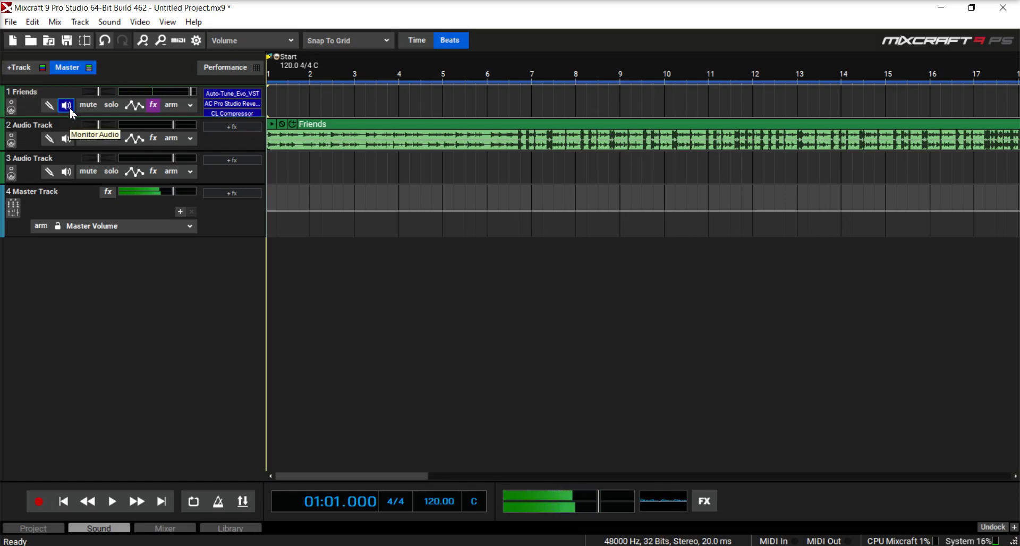
left_click(66, 105)
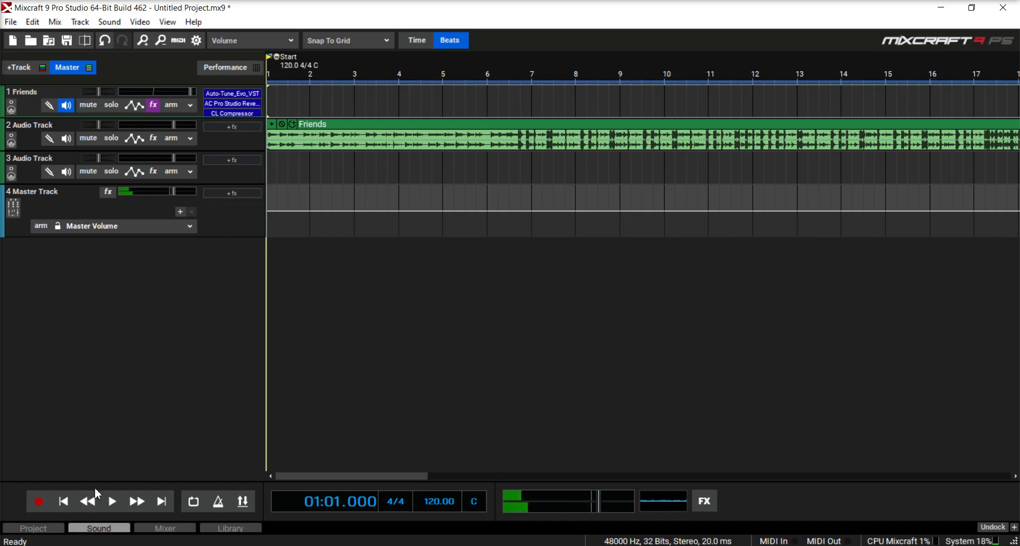
left_click(39, 507)
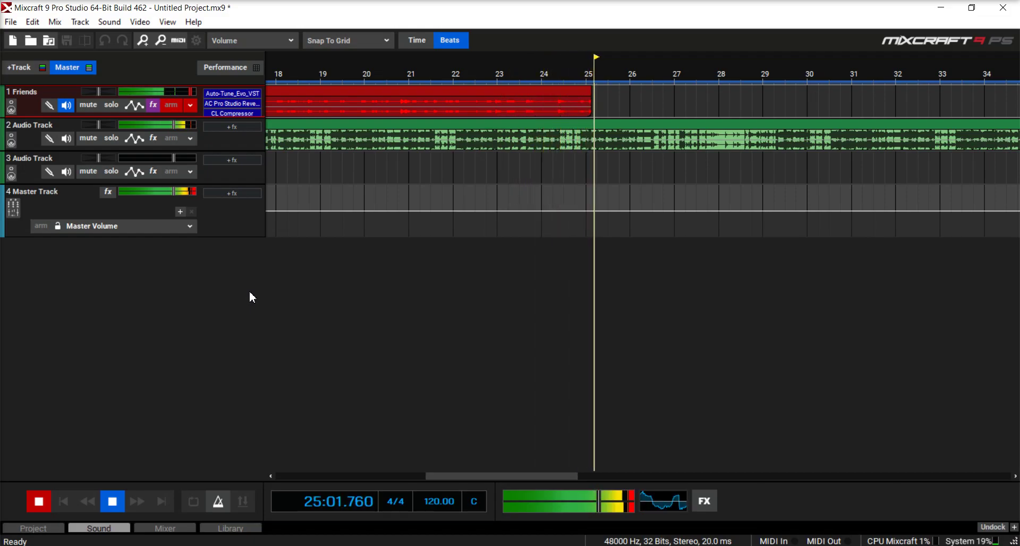
left_click(112, 501)
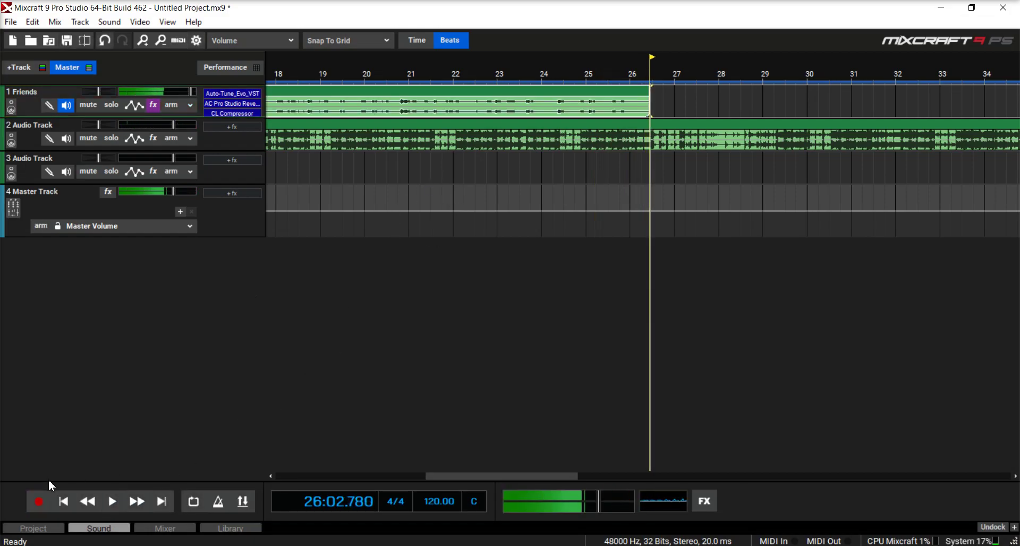
- Rewind to the start and play back the recorded vocal
left_click(72, 501)
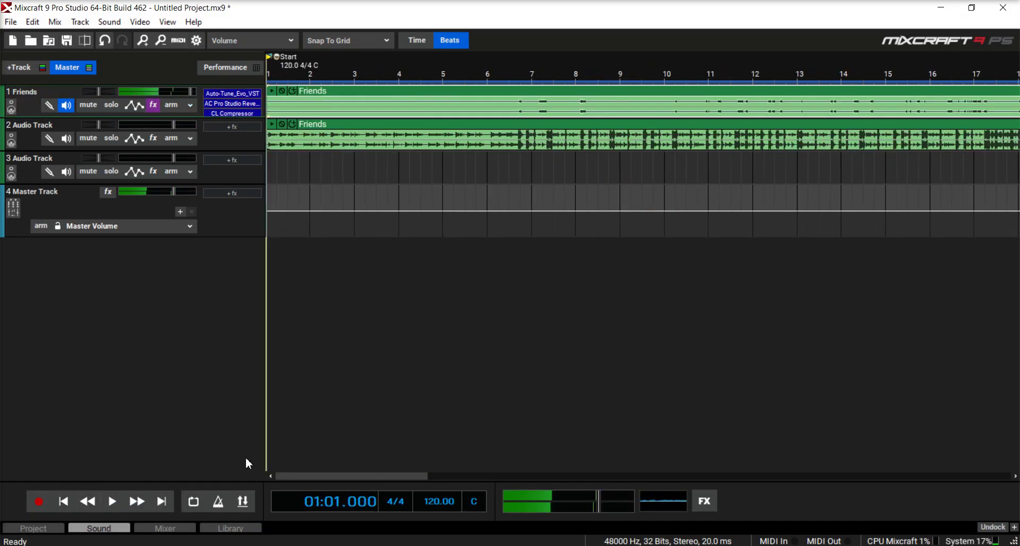
left_click(112, 501)
scroll(416, 177, "down", 2)
- Normalize the recorded clip so it reads Friends [Normalized]
right_click(514, 114)
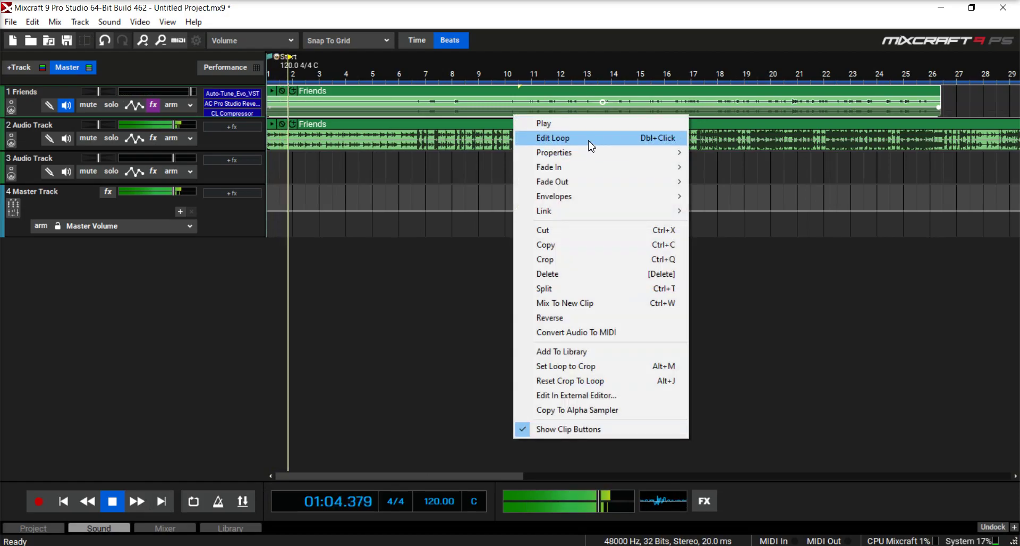
mouse_move(591, 152)
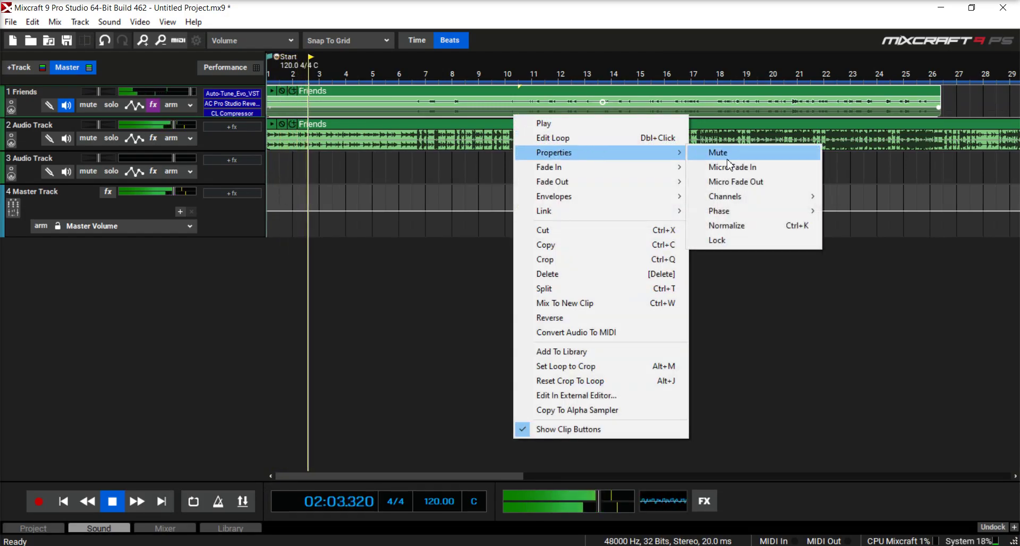
left_click(746, 226)
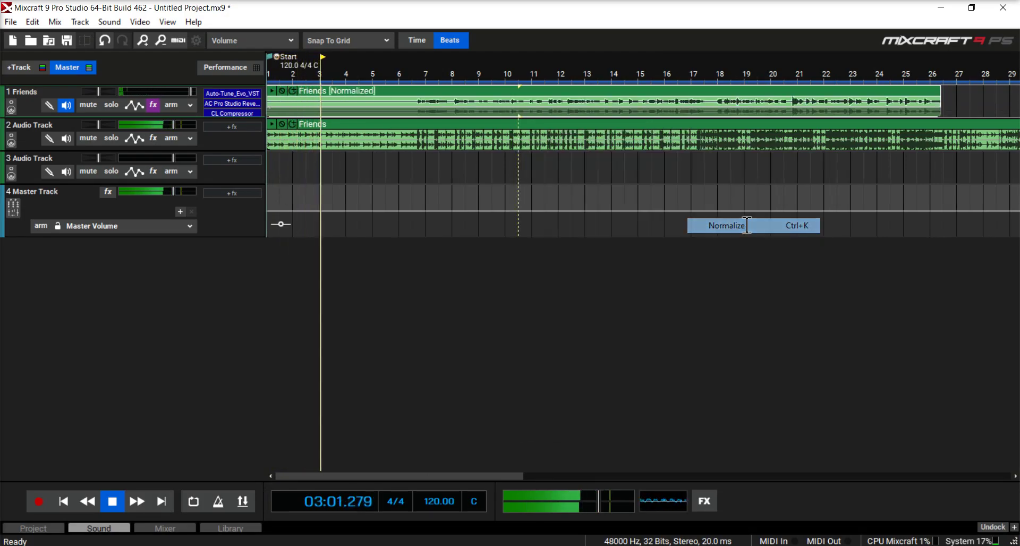
right_click(354, 109)
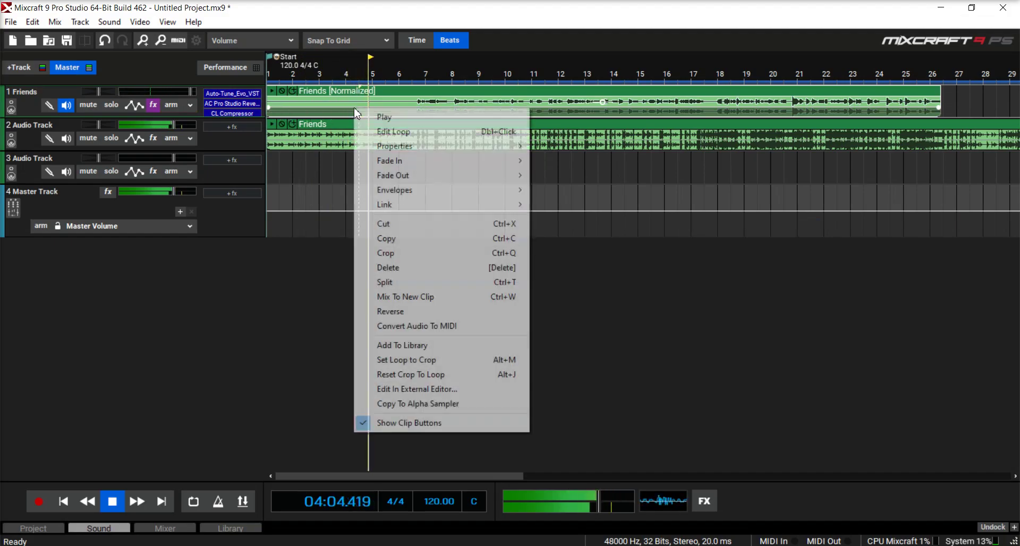
left_click(375, 11)
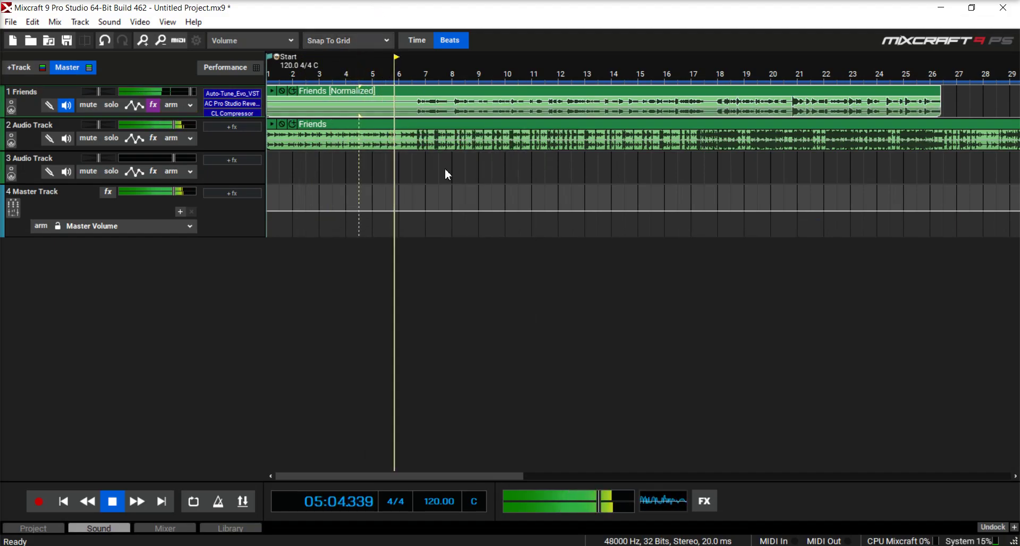
- Reopen Friends' Auto-Tune Evo and set key F# and input type Soprano
left_click(153, 105)
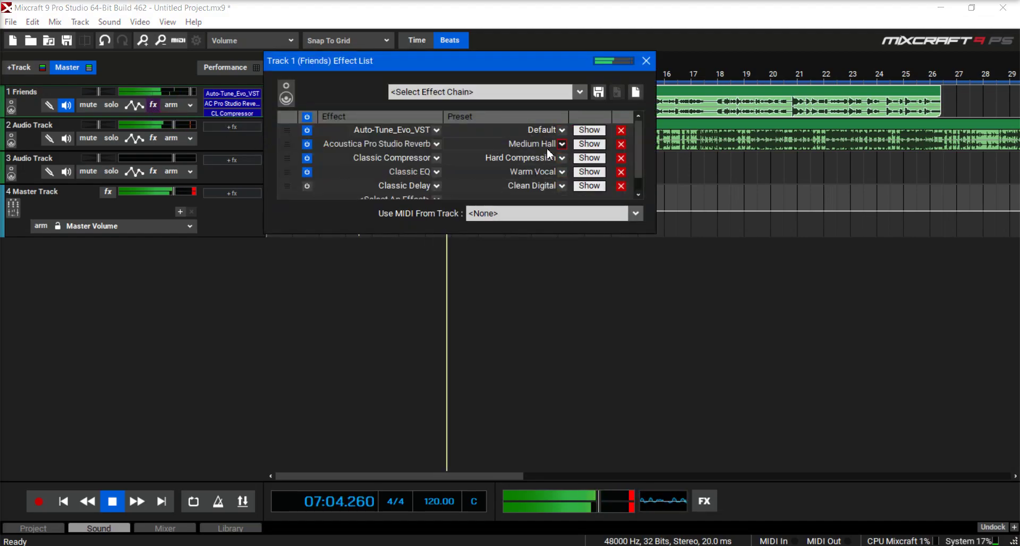
left_click(589, 134)
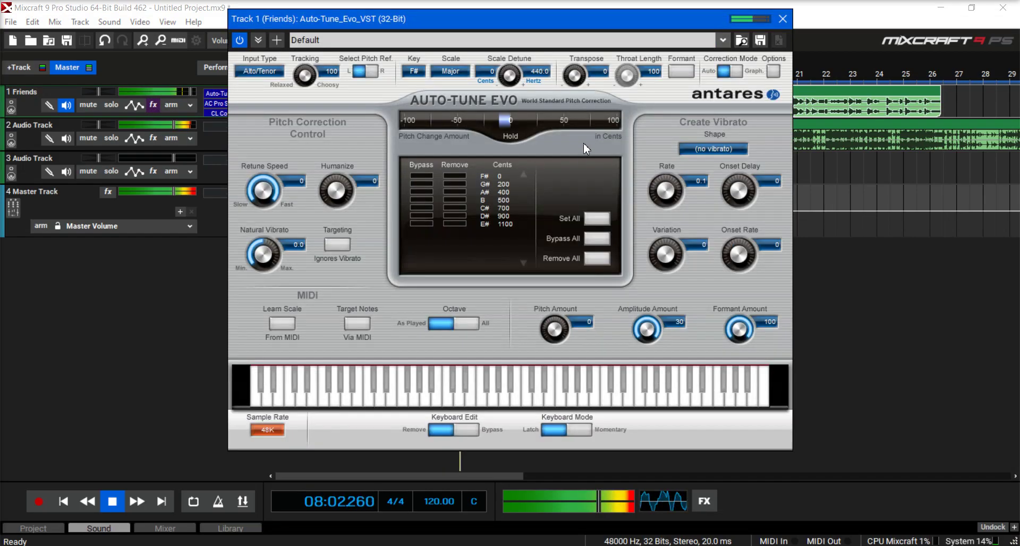
left_click(414, 73)
left_click(428, 189)
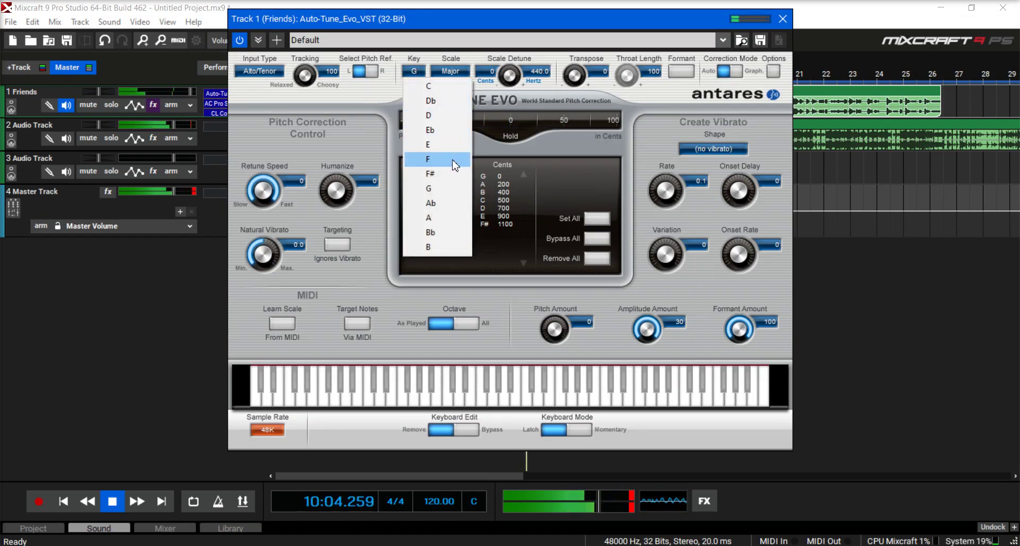
left_click(454, 165)
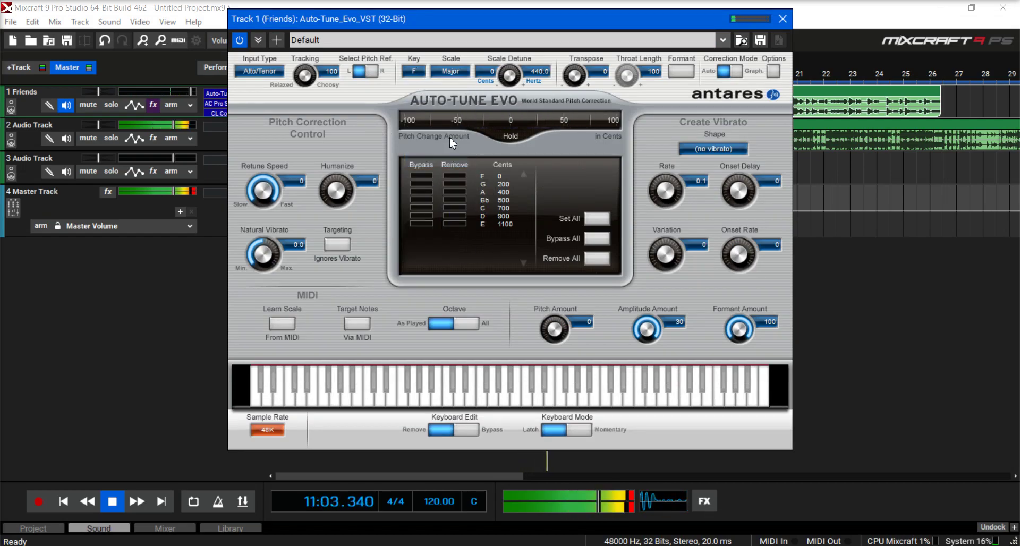
left_click(418, 77)
left_click(432, 177)
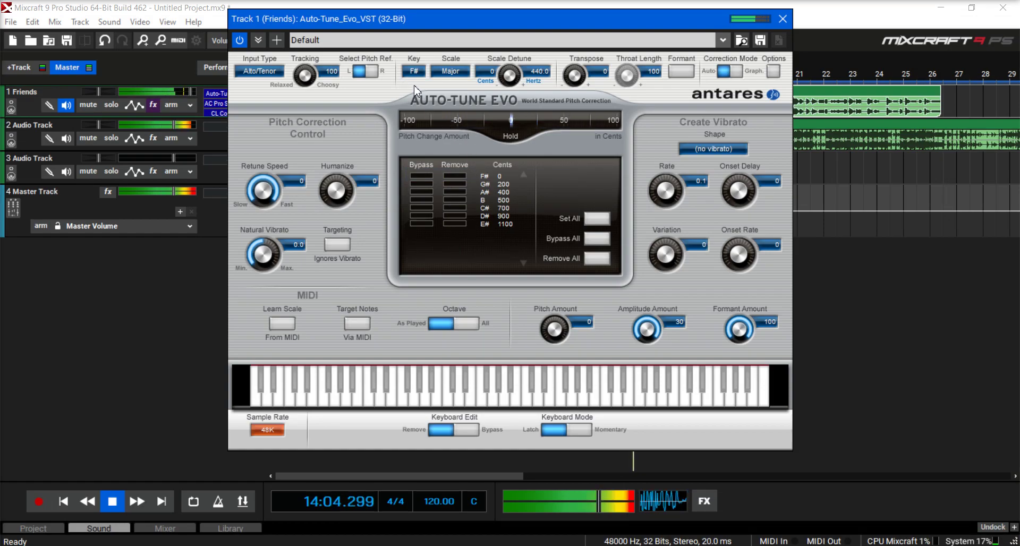
left_click(276, 74)
left_click(280, 85)
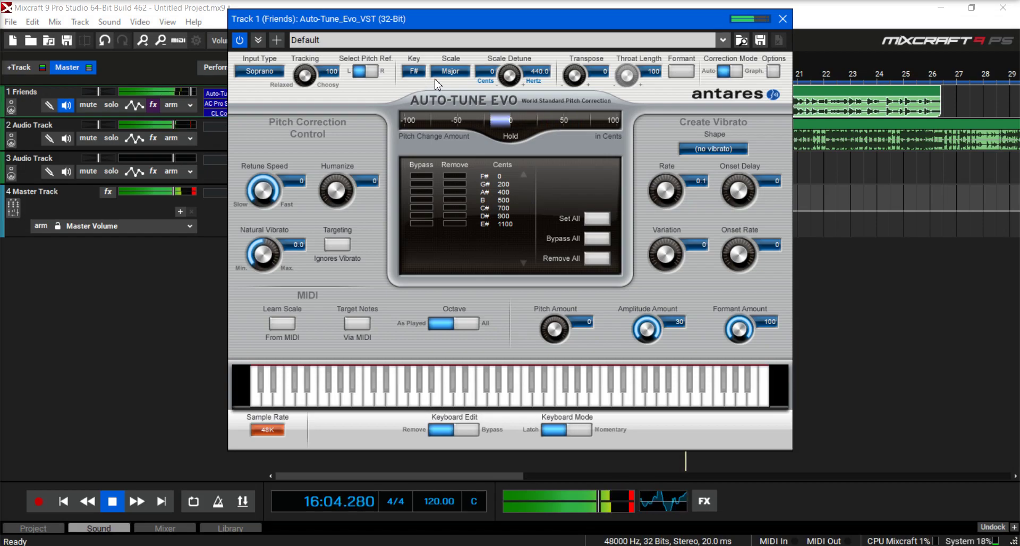
- Close Auto-Tune Evo and stop playback. Bypass all Friends effects and close the effect list
left_click(782, 19)
left_click(116, 502)
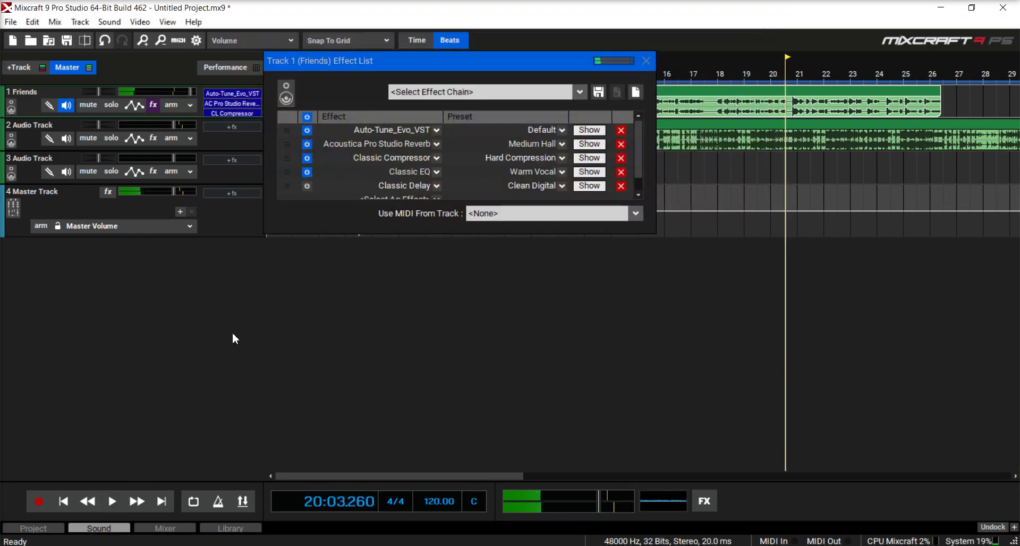
left_click(306, 116)
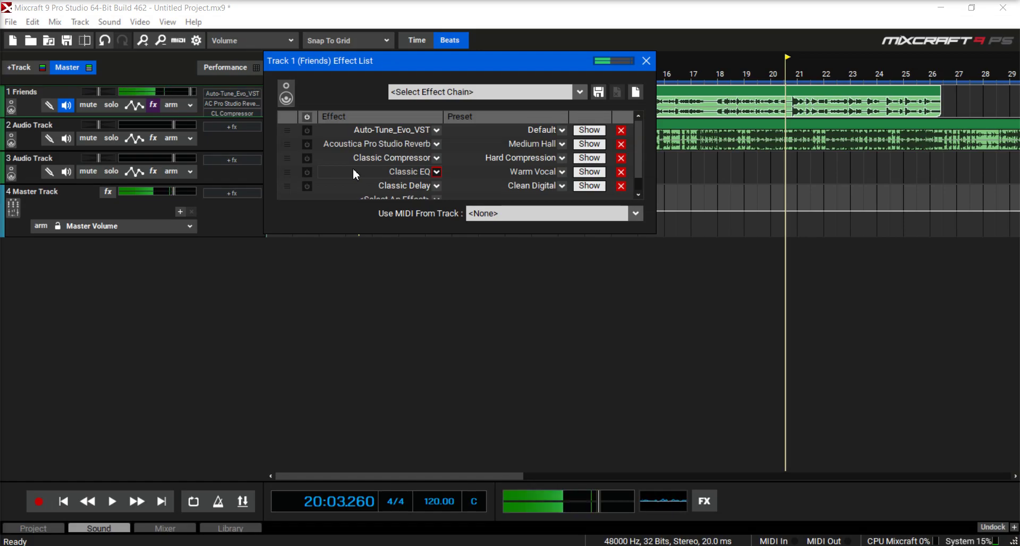
left_click(645, 60)
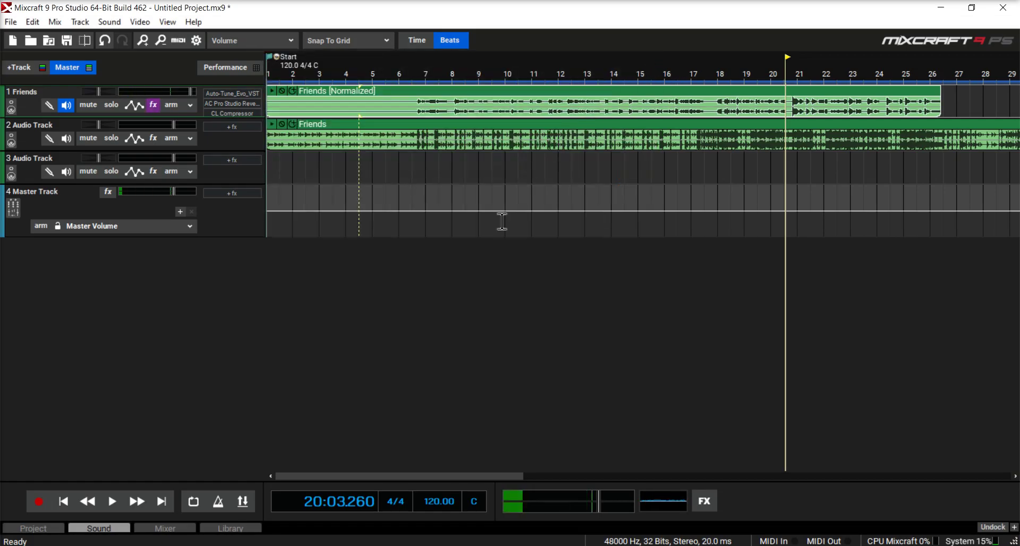